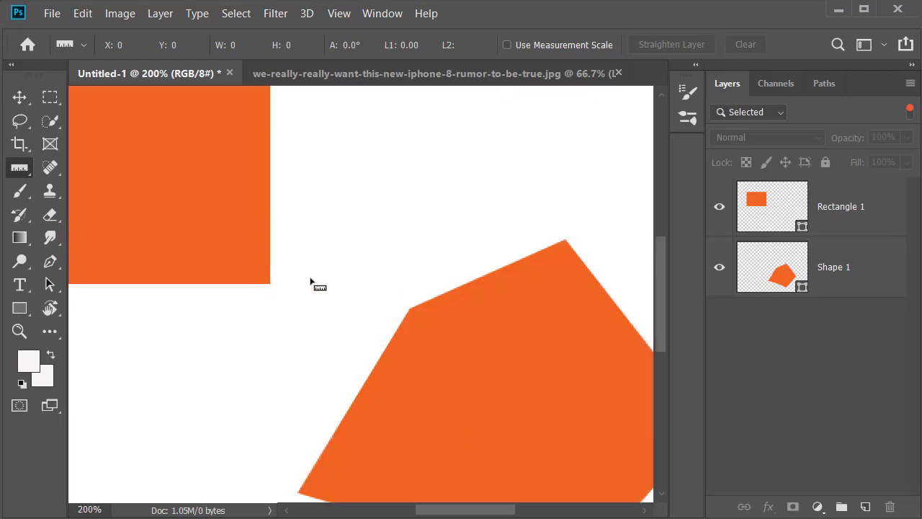
Measure the orange rectangle's width with a horizontal Ruler line, shift the line slightly upward, and clear the measurement.
{"action": "left_click_drag", "start_coordinate": [130, 273], "coordinate": [488, 442]}
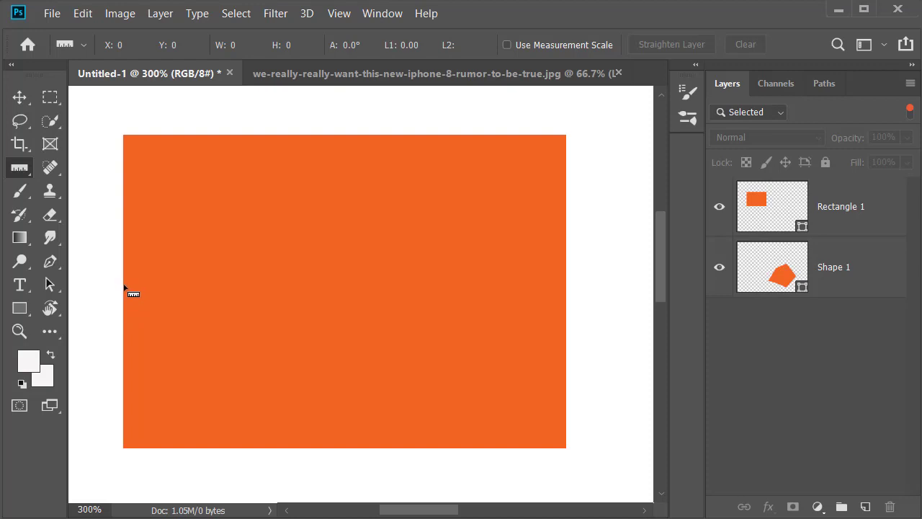
{"action": "mouse_move", "coordinate": [124, 286]}
{"action": "left_mouse_down"}
{"action": "mouse_move", "coordinate": [439, 292]}
{"action": "mouse_move", "coordinate": [336, 291]}
{"action": "mouse_move", "coordinate": [386, 207]}
{"action": "left_mouse_up"}
{"action": "left_click_drag", "start_coordinate": [387, 250], "coordinate": [567, 291]}
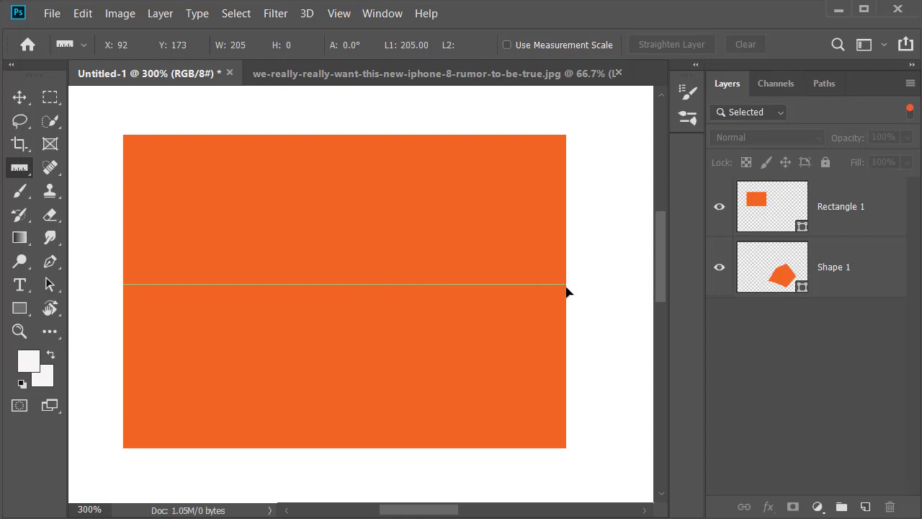
{"action": "left_click_drag", "start_coordinate": [566, 291], "coordinate": [566, 291]}
{"action": "mouse_move", "coordinate": [370, 287]}
{"action": "left_mouse_down"}
{"action": "mouse_move", "coordinate": [368, 220]}
{"action": "mouse_move", "coordinate": [343, 241]}
{"action": "mouse_move", "coordinate": [352, 284]}
{"action": "mouse_move", "coordinate": [310, 278]}
{"action": "mouse_move", "coordinate": [369, 291]}
{"action": "mouse_move", "coordinate": [336, 189]}
{"action": "mouse_move", "coordinate": [339, 237]}
{"action": "mouse_move", "coordinate": [388, 254]}
{"action": "mouse_move", "coordinate": [357, 216]}
{"action": "mouse_move", "coordinate": [357, 238]}
{"action": "mouse_move", "coordinate": [363, 207]}
{"action": "mouse_move", "coordinate": [357, 318]}
{"action": "mouse_move", "coordinate": [355, 206]}
{"action": "mouse_move", "coordinate": [354, 329]}
{"action": "mouse_move", "coordinate": [356, 311]}
{"action": "mouse_move", "coordinate": [374, 303]}
{"action": "mouse_move", "coordinate": [370, 275]}
{"action": "left_mouse_up"}
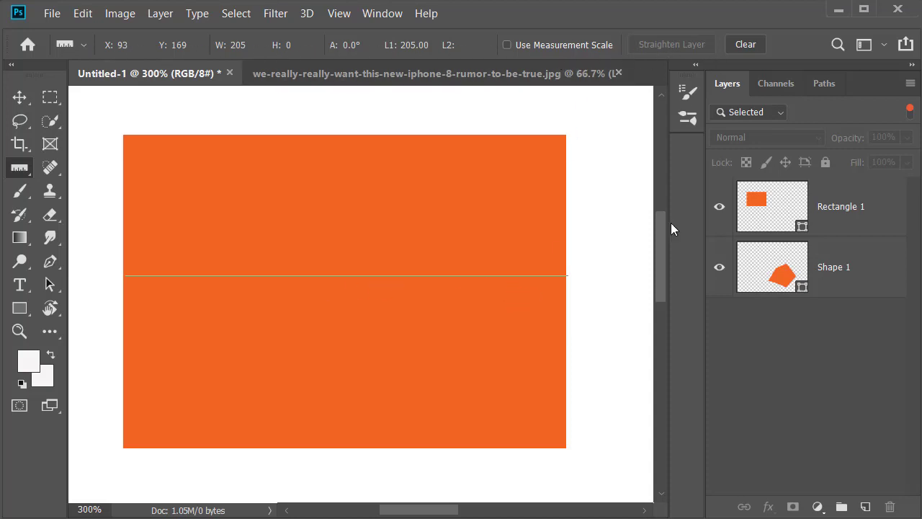
{"action": "left_click", "coordinate": [749, 45]}
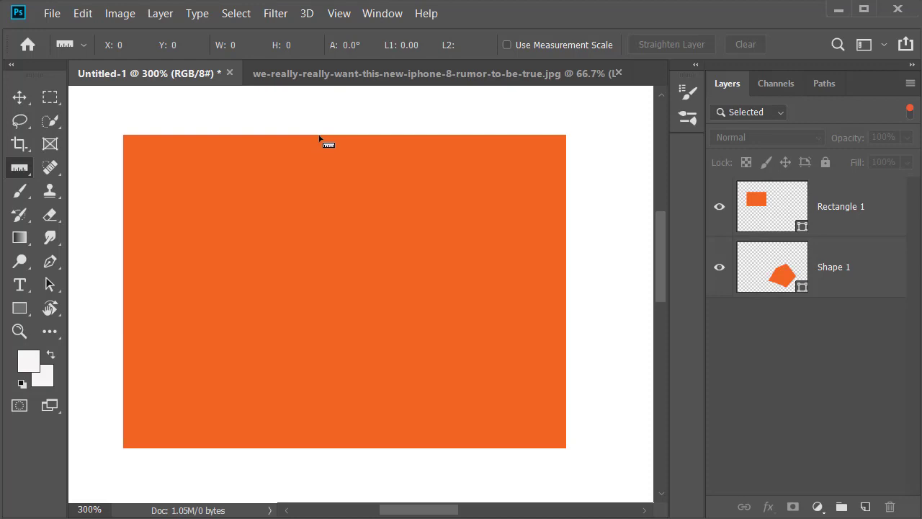
Measure the rectangle's height with a vertical Ruler line from top to bottom, clear it, and repeat from bottom to top.
{"action": "left_click_drag", "start_coordinate": [319, 135], "coordinate": [321, 447]}
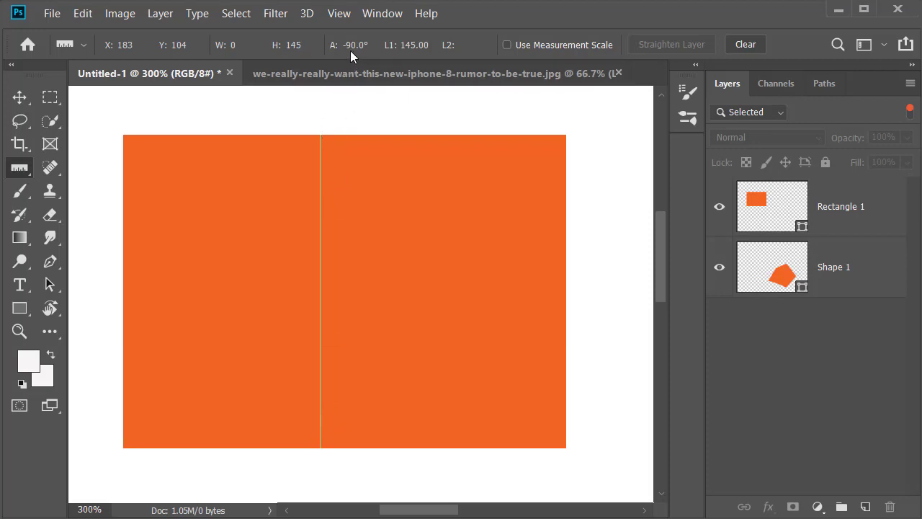
{"action": "left_click", "coordinate": [749, 46]}
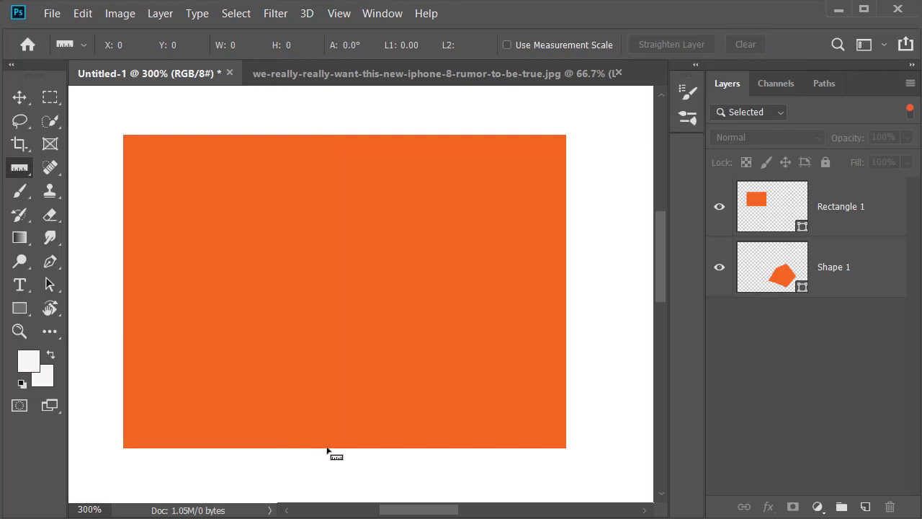
{"action": "left_click_drag", "start_coordinate": [327, 448], "coordinate": [336, 142]}
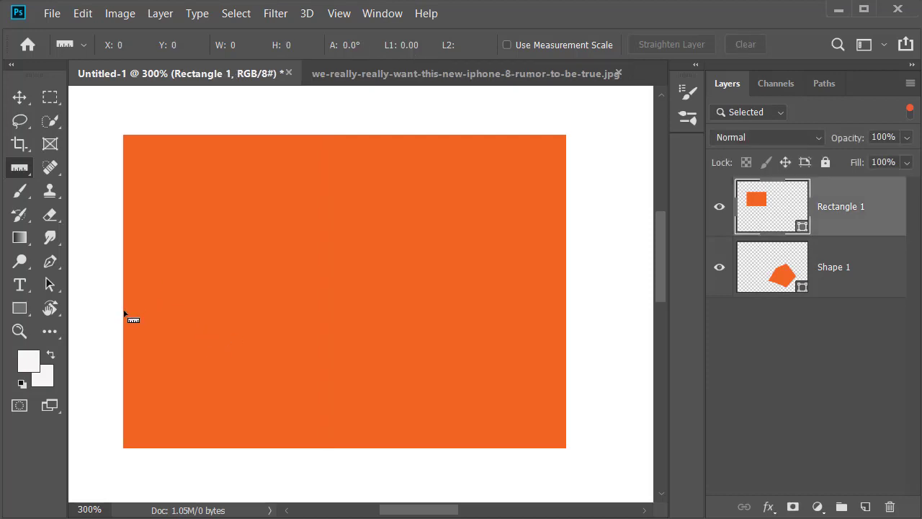
Show the rulers and switch their units to inches for a horizontal measurement across the Rectangle 1 shape, and clear the measurement.
{"action": "left_click_drag", "start_coordinate": [124, 315], "coordinate": [566, 313]}
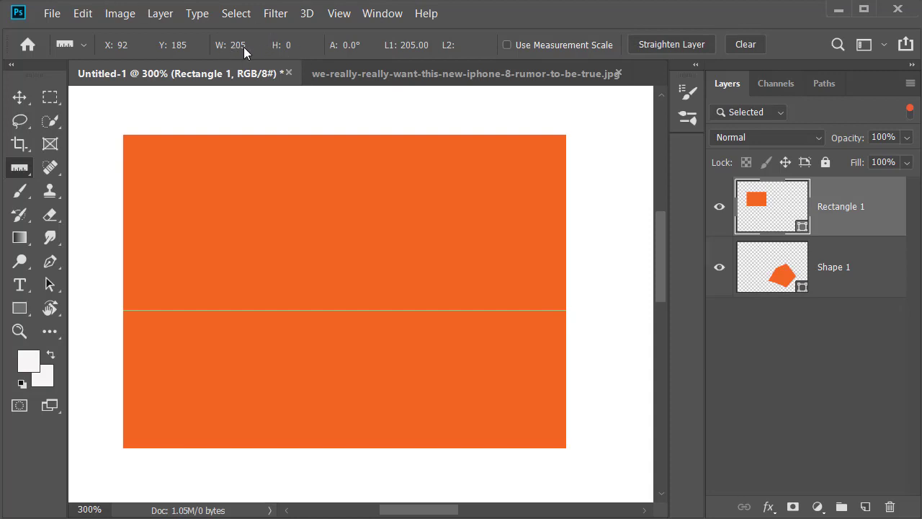
{"action": "key", "text": "ctrl+r"}
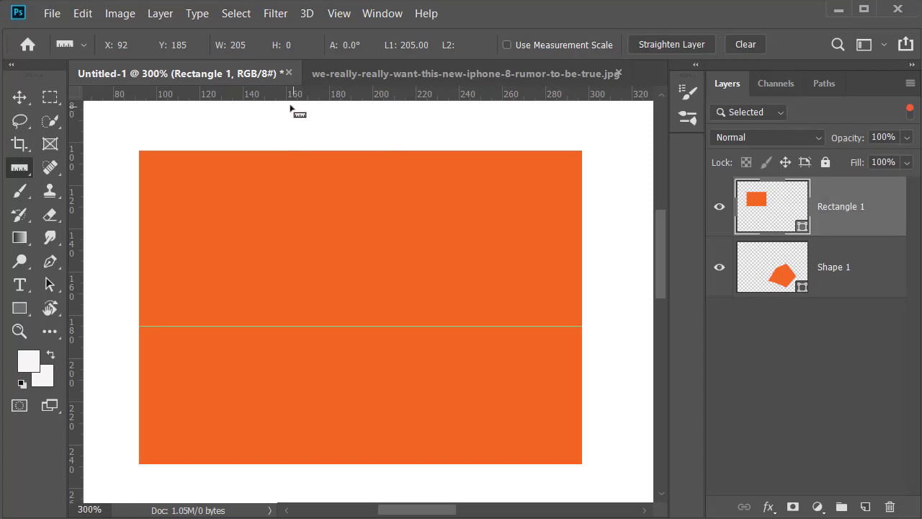
{"action": "right_click", "coordinate": [360, 98]}
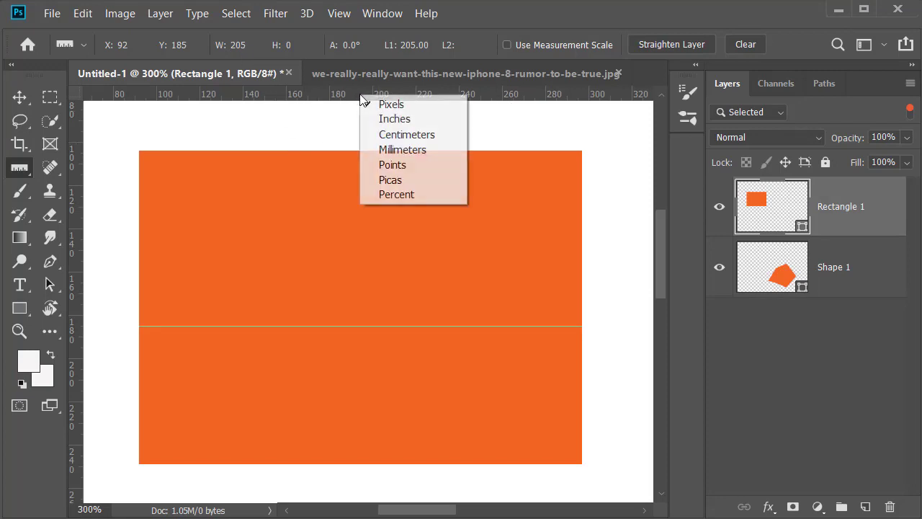
{"action": "left_click", "coordinate": [401, 120]}
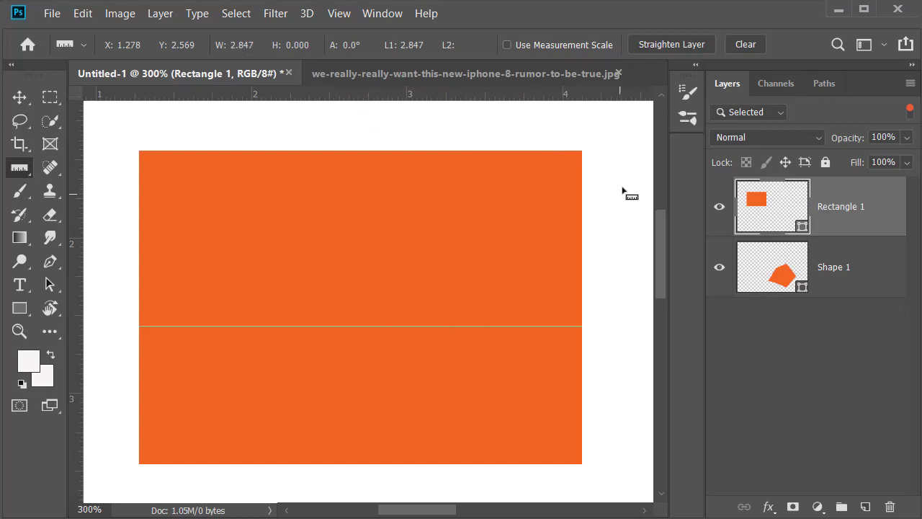
{"action": "left_click", "coordinate": [745, 45]}
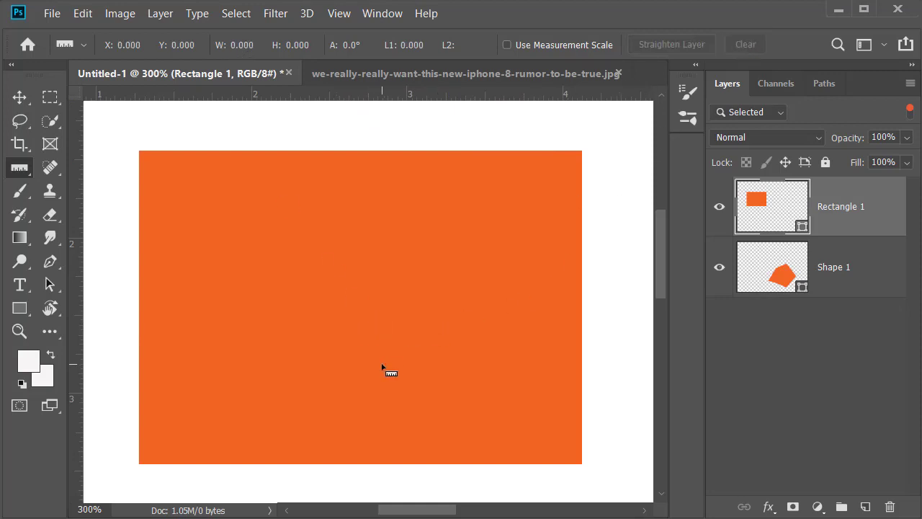
Measure the angle at the polygon's upper-left corner between its left and upper-left edges, and clear the measurement.
{"action": "key", "text": "ctrl+minus"}
{"action": "left_click_drag", "start_coordinate": [547, 414], "coordinate": [232, 352]}
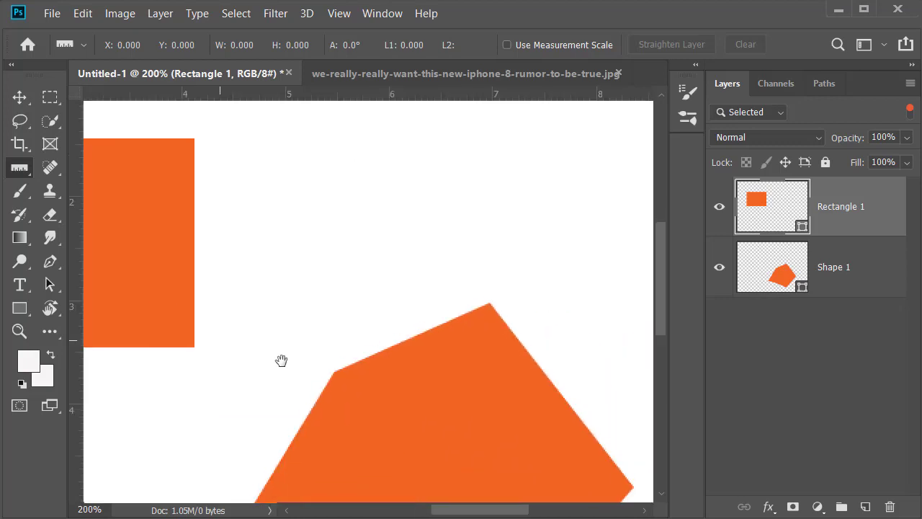
{"action": "left_click_drag", "start_coordinate": [378, 370], "coordinate": [378, 246]}
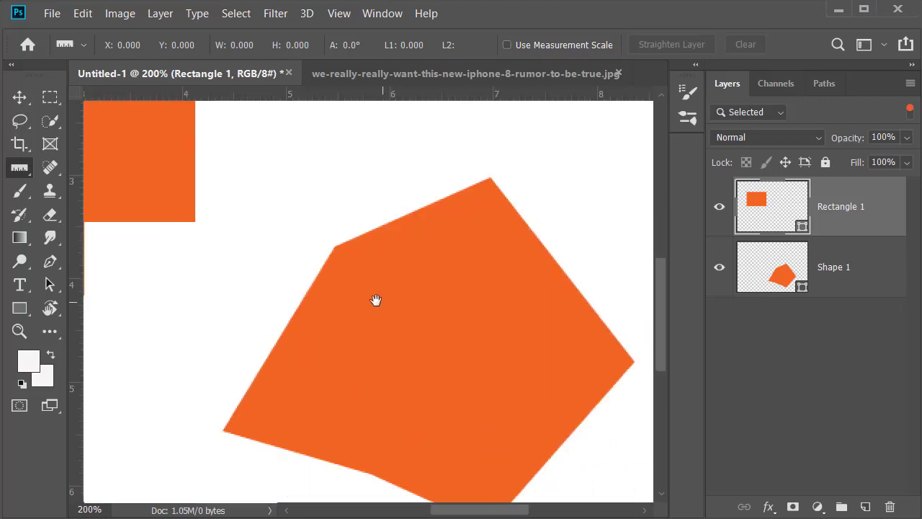
{"action": "left_click_drag", "start_coordinate": [360, 284], "coordinate": [322, 239]}
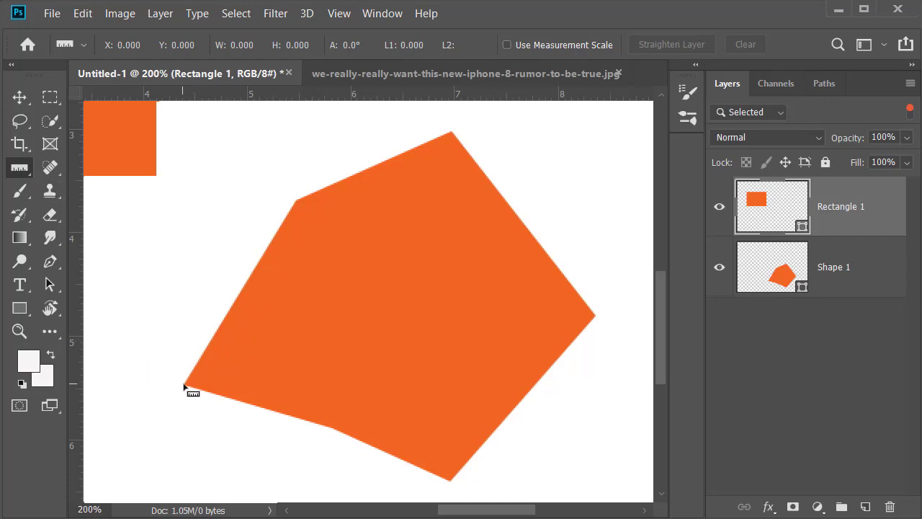
{"action": "left_click_drag", "start_coordinate": [185, 382], "coordinate": [295, 202]}
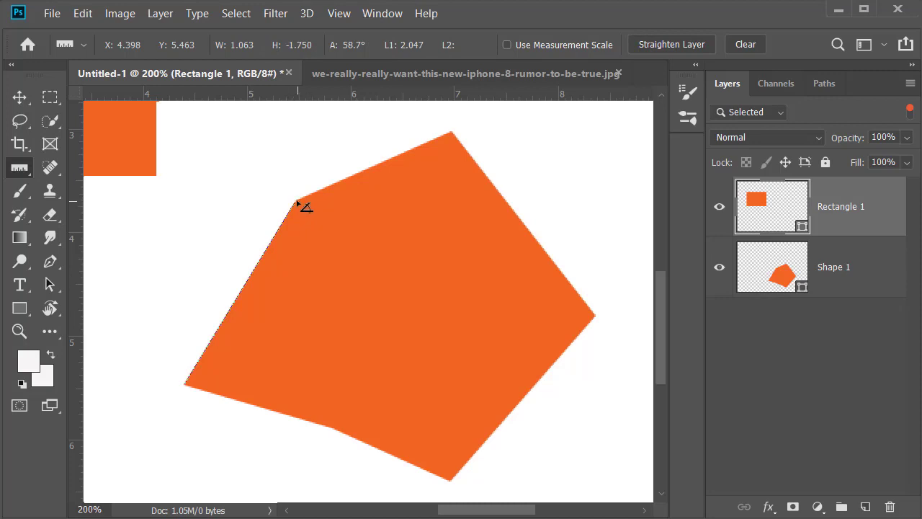
{"action": "left_click_drag", "start_coordinate": [295, 203], "coordinate": [452, 137]}
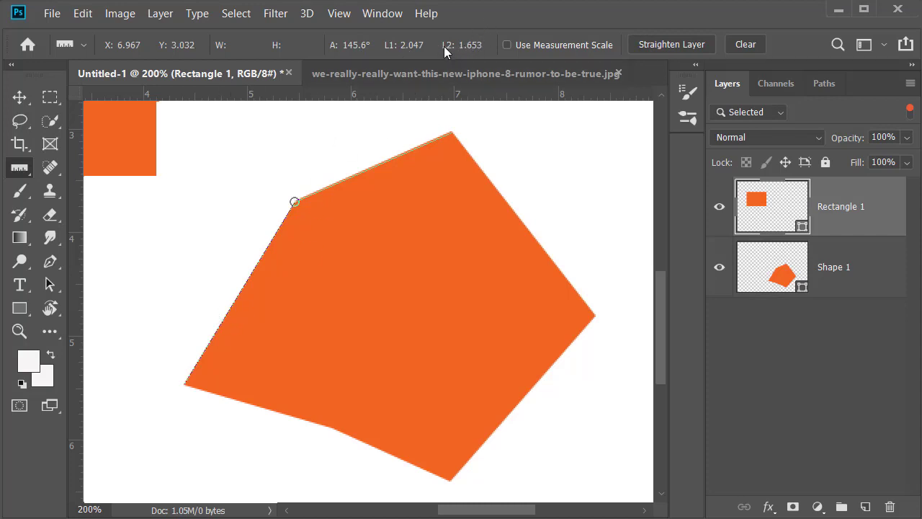
{"action": "left_click", "coordinate": [742, 46]}
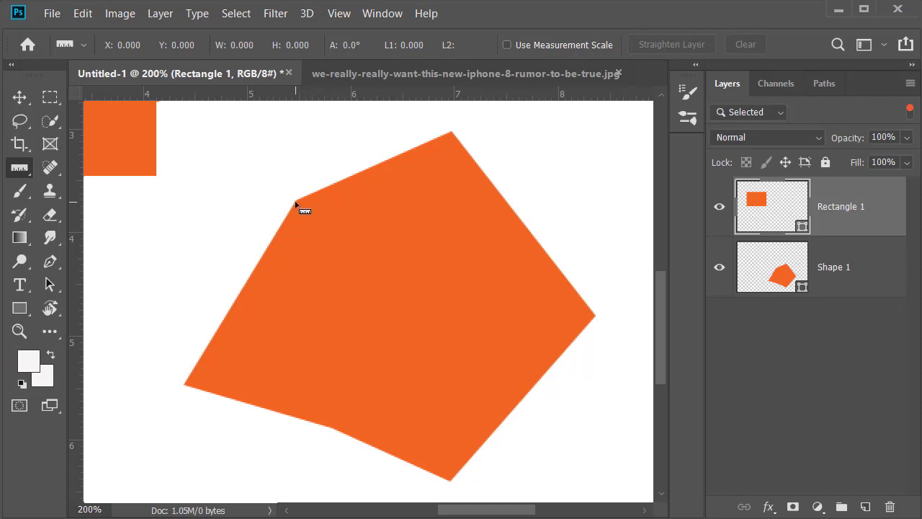
Measure the polygon's left edge from top to bottom and its upper-right edge from bottom to top, and clear the measurement.
{"action": "left_click_drag", "start_coordinate": [296, 204], "coordinate": [184, 388]}
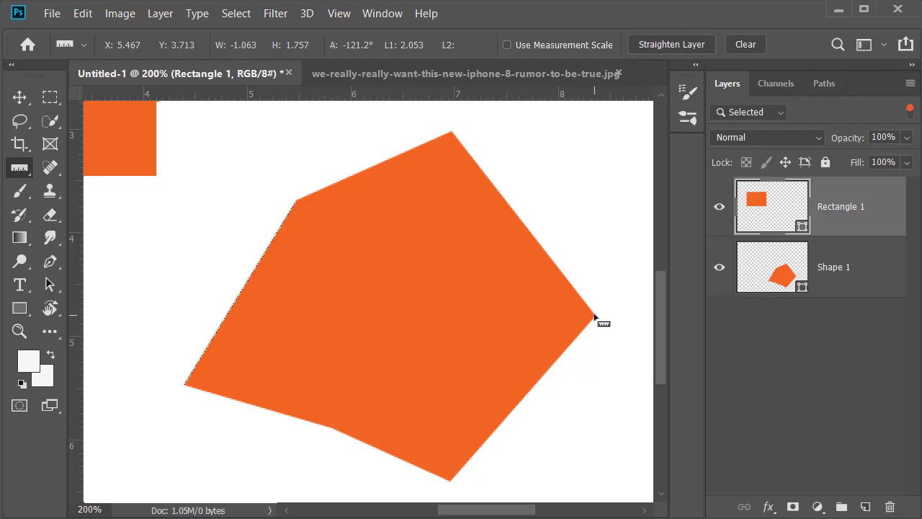
{"action": "left_click_drag", "start_coordinate": [594, 317], "coordinate": [452, 133]}
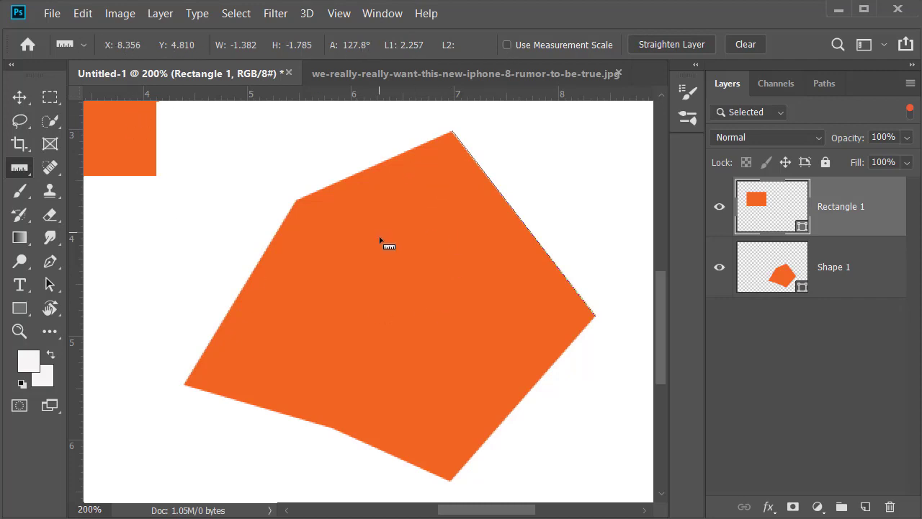
{"action": "left_click", "coordinate": [744, 46]}
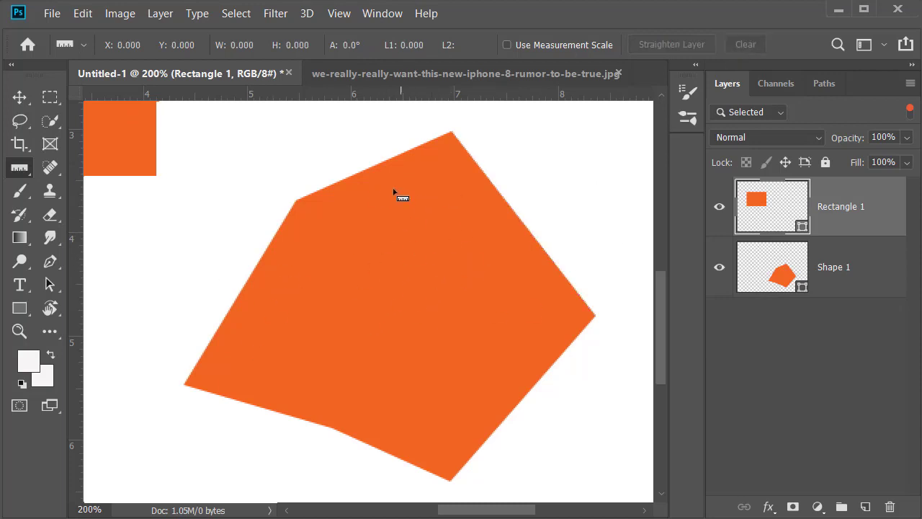
In the iPhone photo document, straighten Layer 0 along a Ruler line drawn on the phone's upper long edge.
{"action": "left_click", "coordinate": [389, 75]}
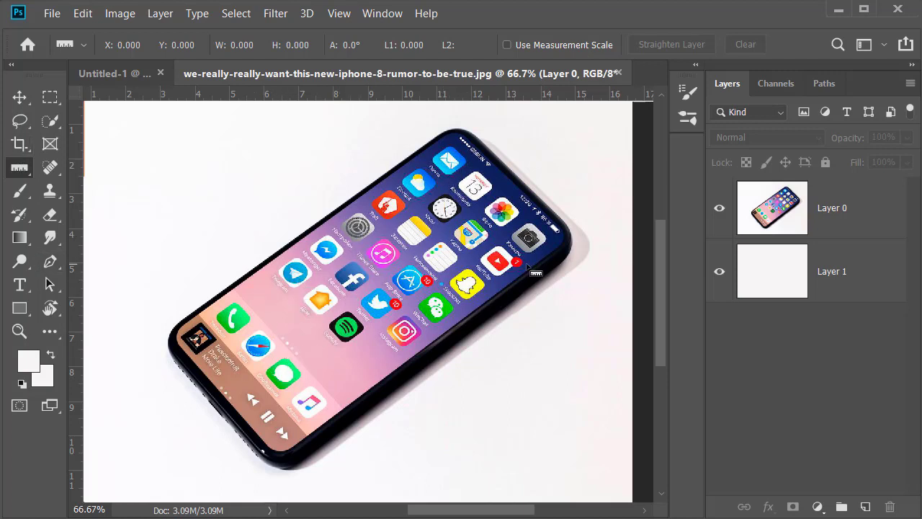
{"action": "left_click", "coordinate": [864, 230]}
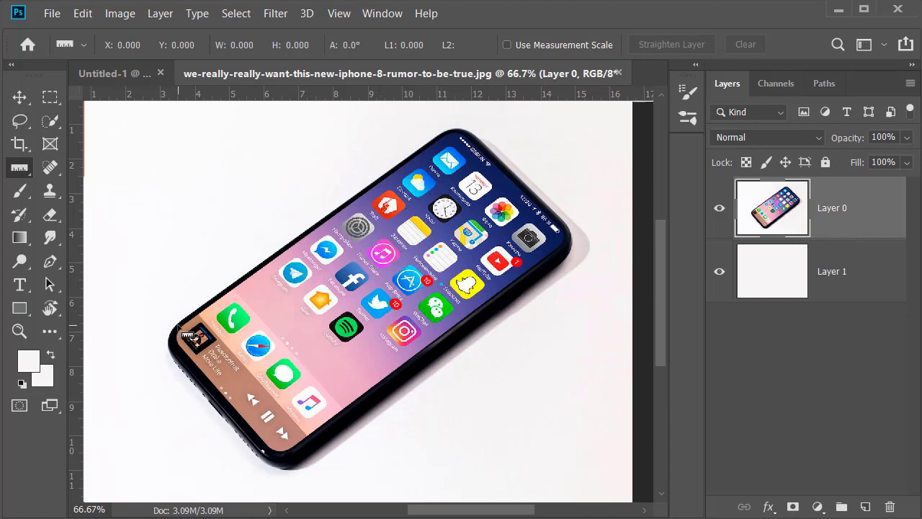
{"action": "left_click_drag", "start_coordinate": [185, 333], "coordinate": [447, 135]}
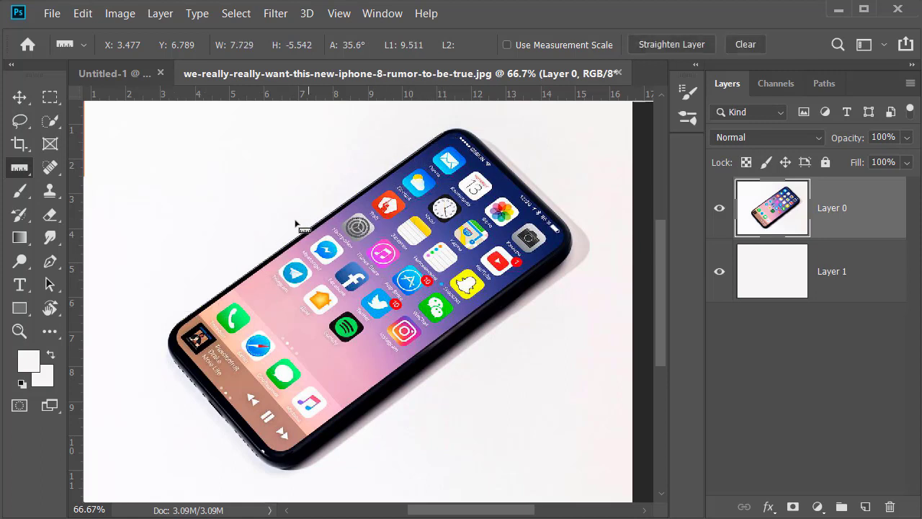
{"action": "left_click", "coordinate": [672, 46]}
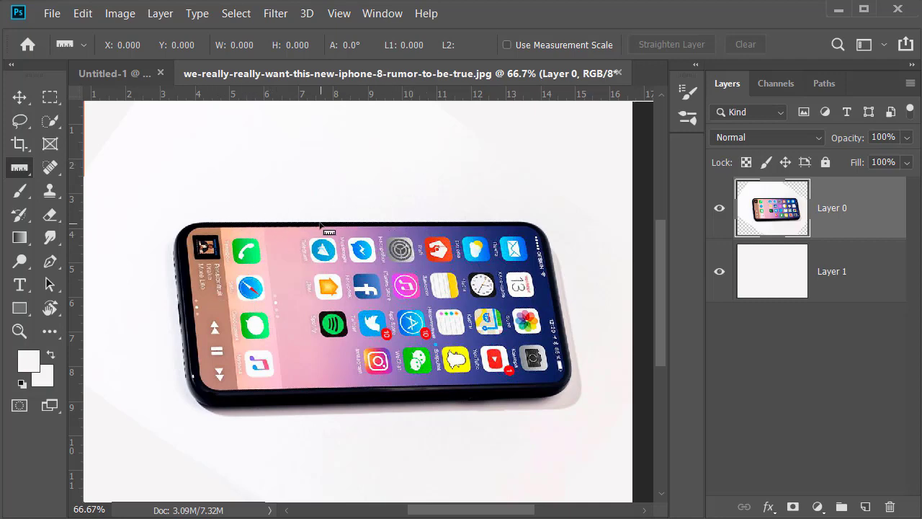
{"action": "right_click", "coordinate": [28, 172]}
{"action": "left_click", "coordinate": [83, 216]}
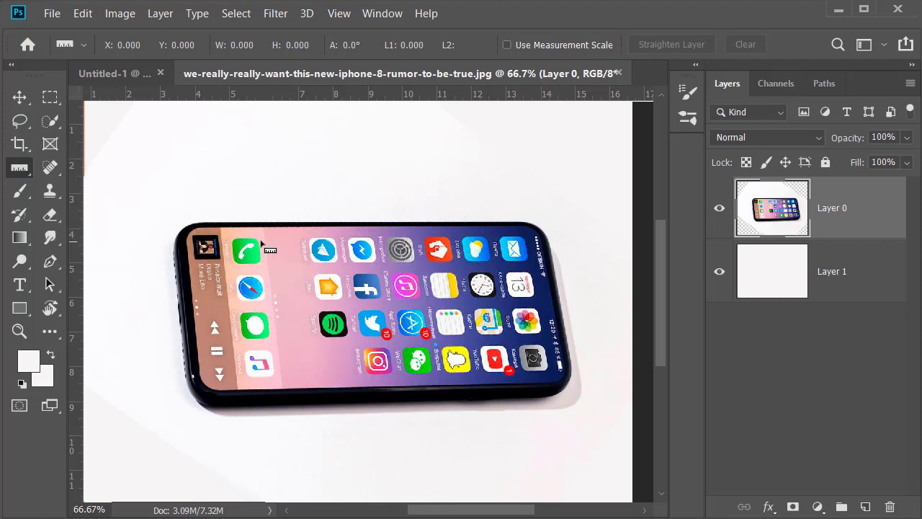